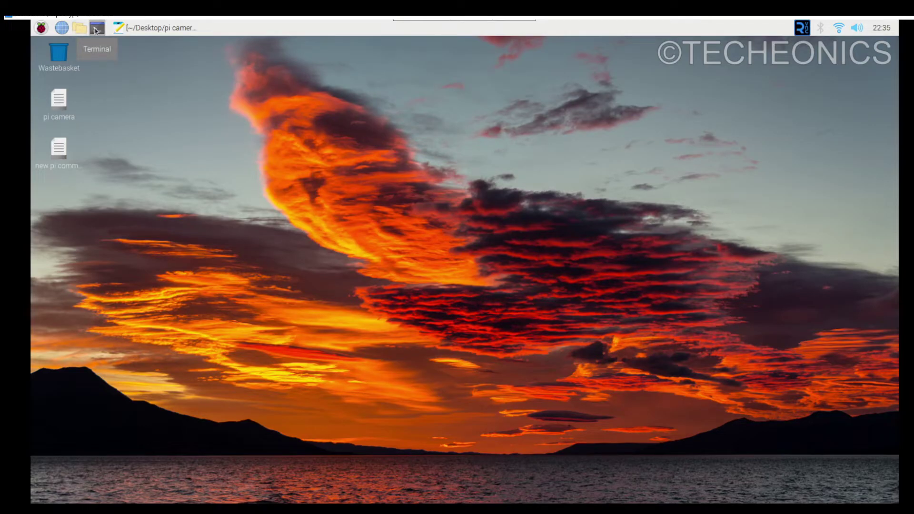
# Open a terminal and launch the configuration tool with sudo raspi-config.
pyautogui.click(96, 29)
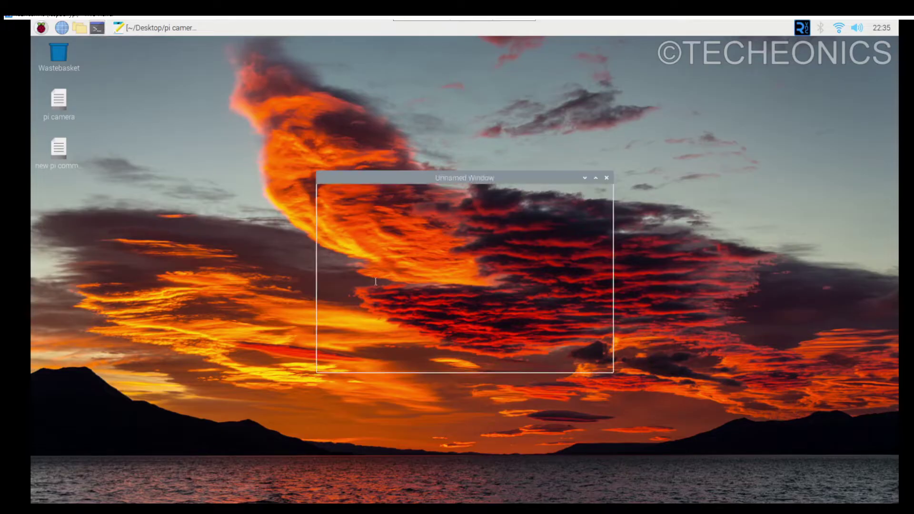
pyautogui.write('s')
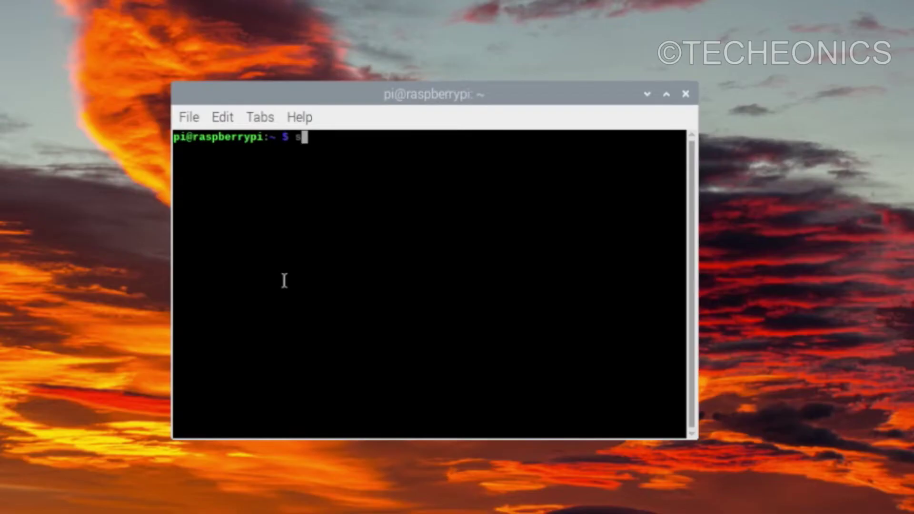
pyautogui.write('udo raspi')
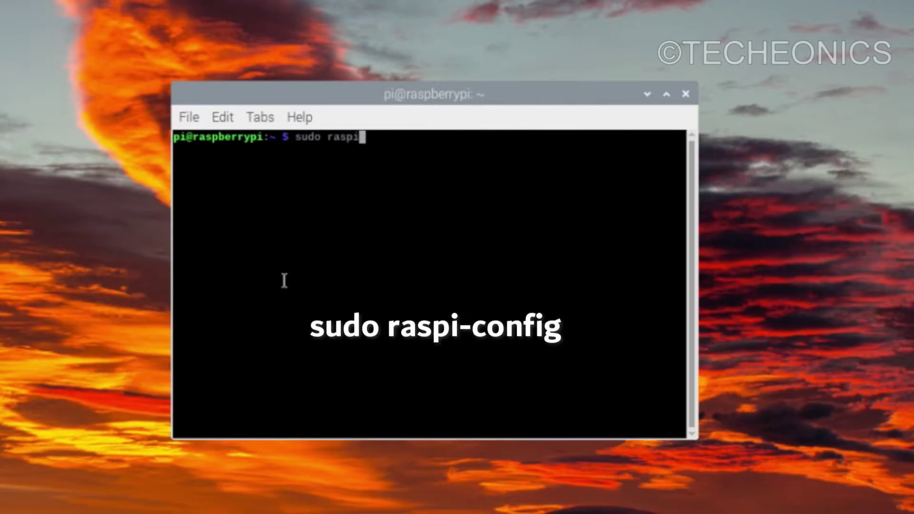
pyautogui.write('-config')
pyautogui.press('Return')
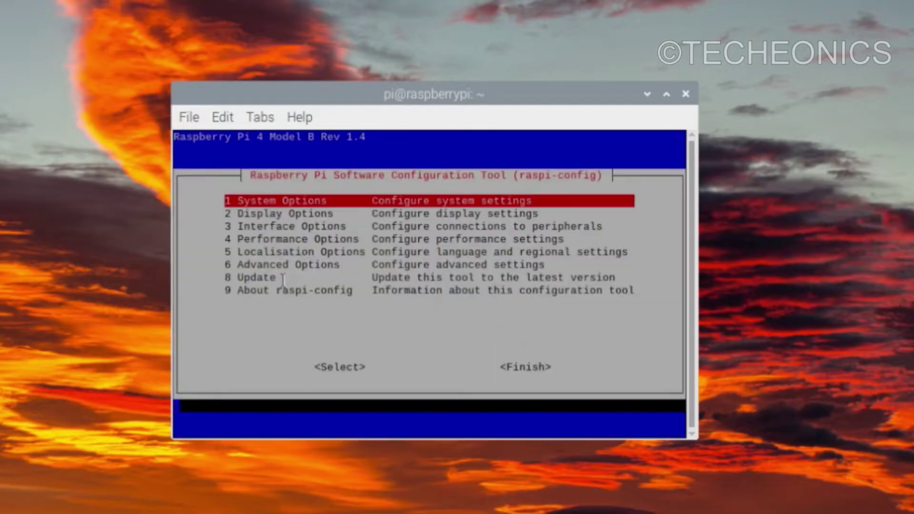
# Enable Legacy Camera support under 3 Interface Options and acknowledge the confirmation.
pyautogui.press('Down')
pyautogui.press('Down')
pyautogui.press('Down')
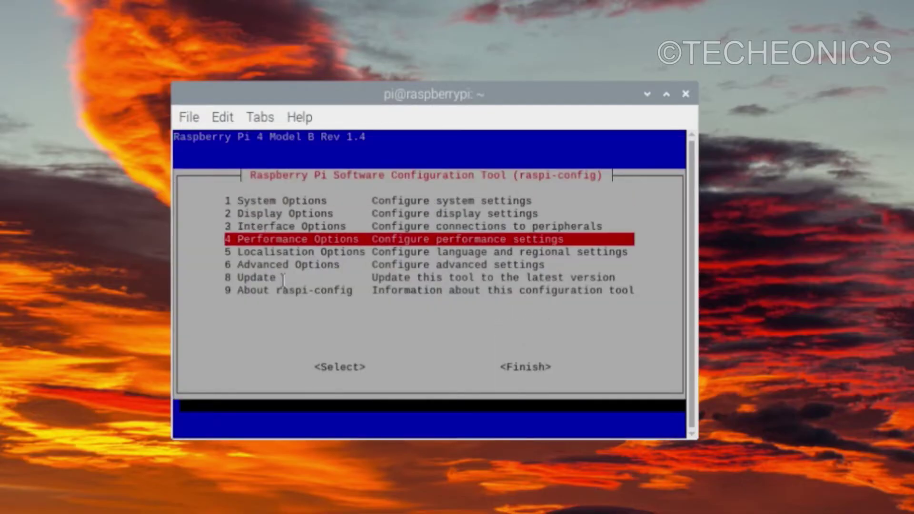
pyautogui.press('Up')
pyautogui.press('Return')
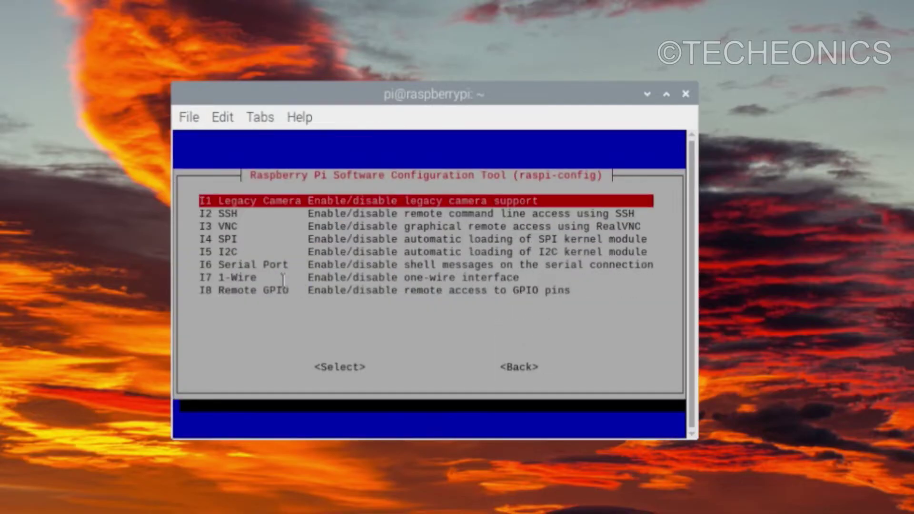
pyautogui.press('Return')
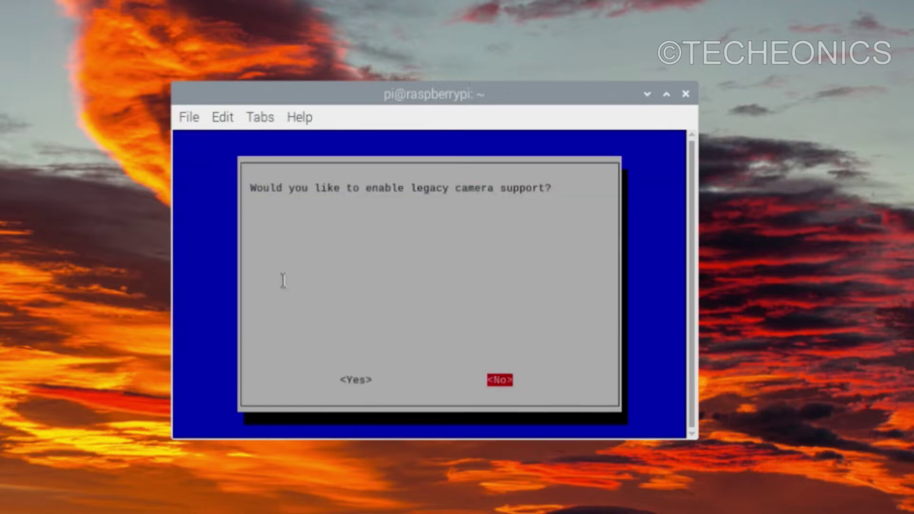
pyautogui.press('Left')
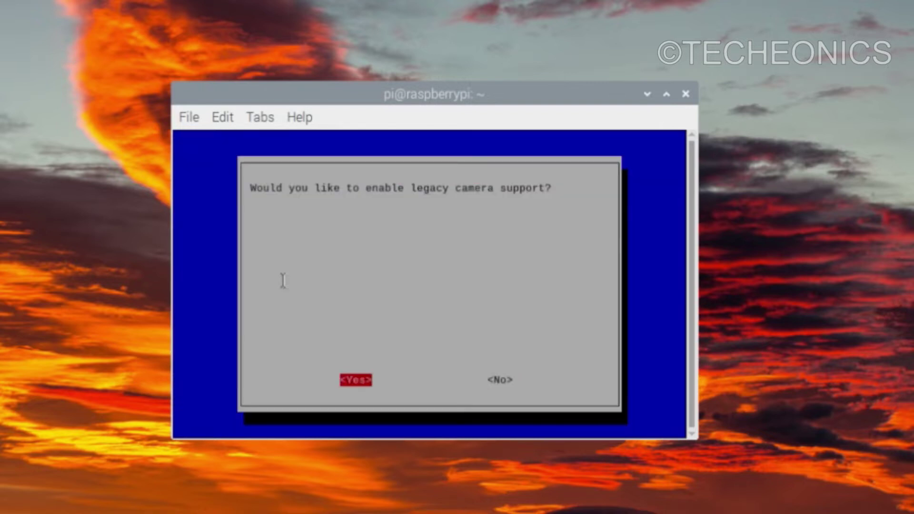
pyautogui.press('Return')
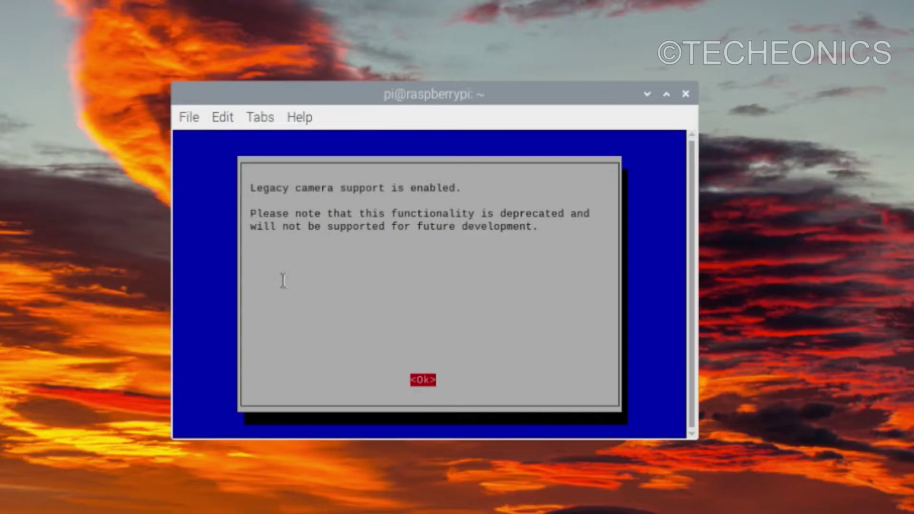
pyautogui.press('Return')
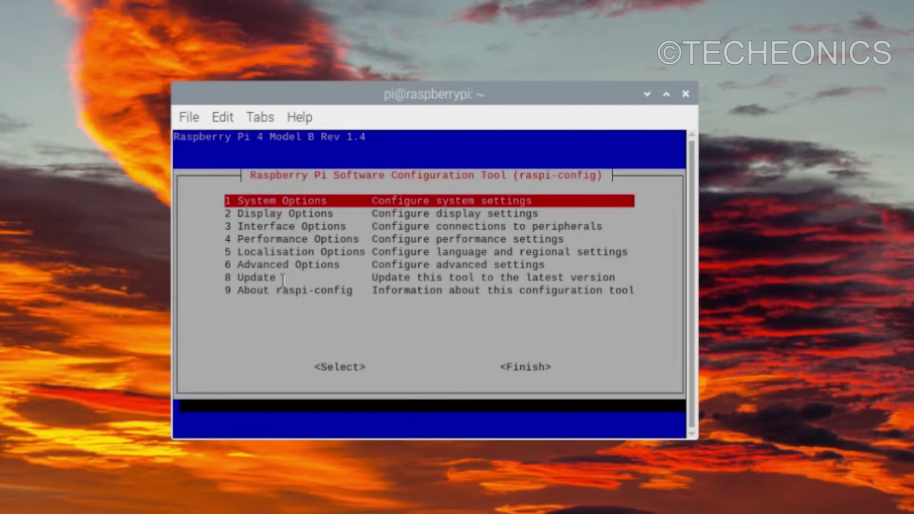
# Finish raspi-config and accept rebooting the Pi now.
pyautogui.press('Down')
pyautogui.press('Down')
pyautogui.press('Down')
pyautogui.press('Down')
pyautogui.press('Down')
pyautogui.press('Down')
pyautogui.press('Down')
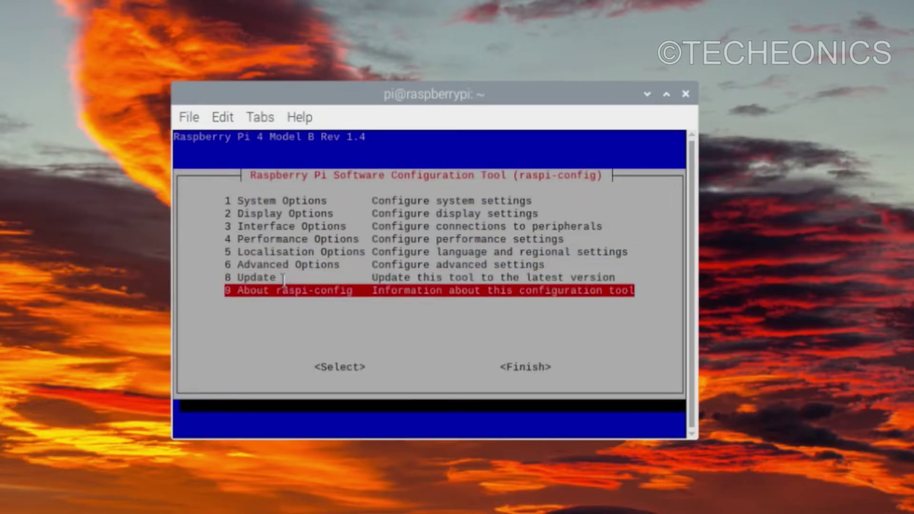
pyautogui.press('Tab')
pyautogui.press('Tab')
pyautogui.press('Return')
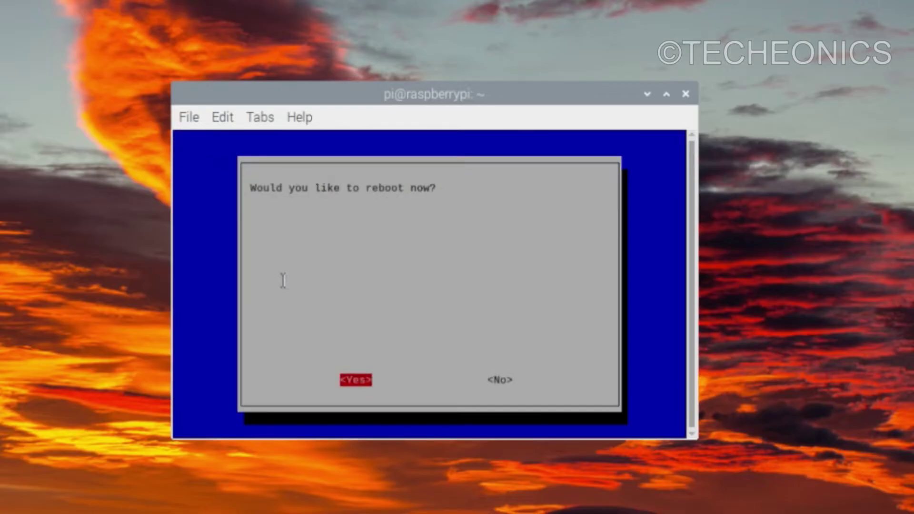
pyautogui.press('Return')
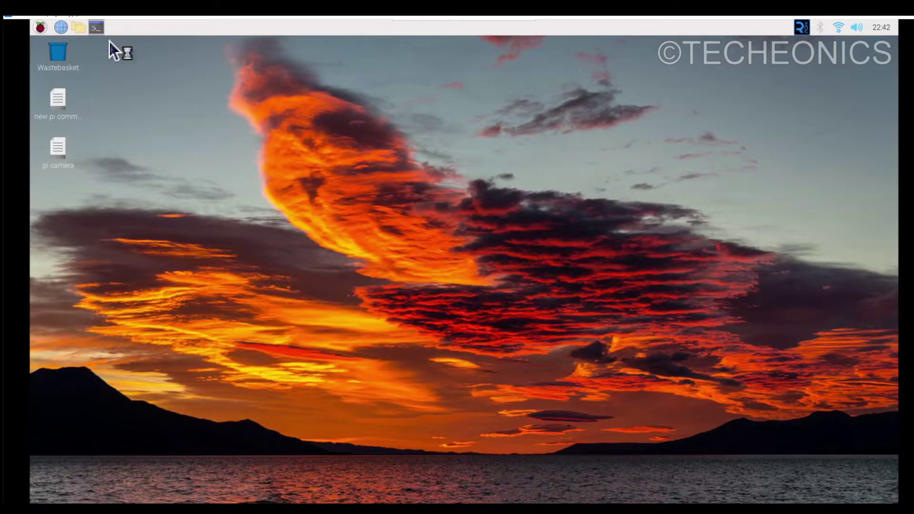
# Move the terminal aside, review the raspistill and raspivid commands in the pi camera notes, then minimise Mousepad.
pyautogui.moveTo(421, 177); pyautogui.dragTo(473, 156)
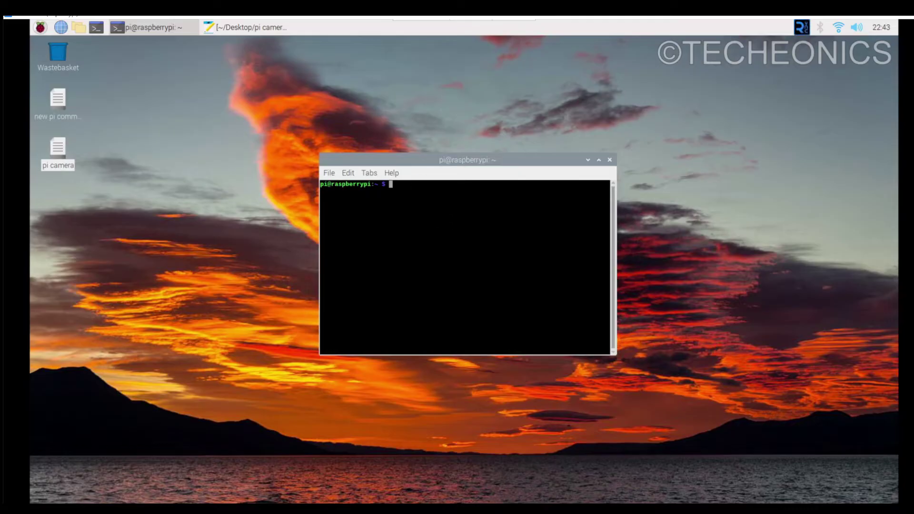
pyautogui.click(239, 33)
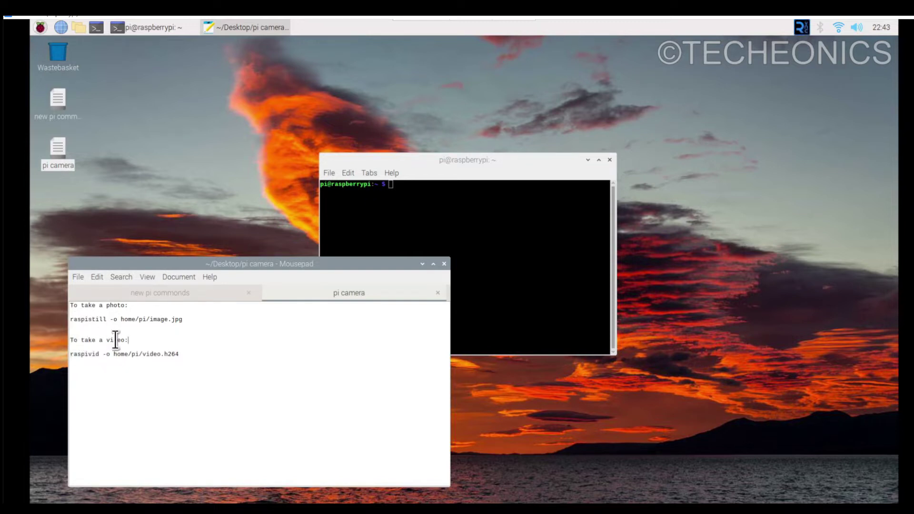
pyautogui.click(421, 265)
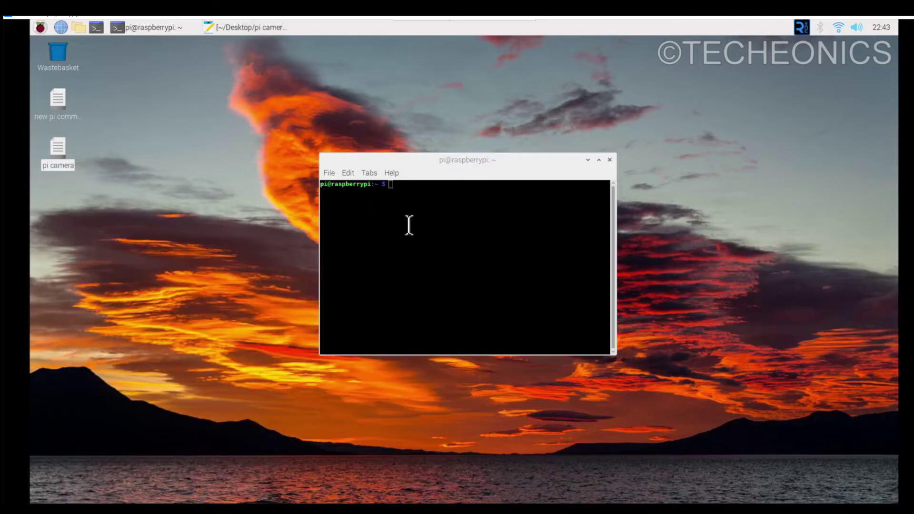
# Paste and run raspistill -o home/pi/image.jpg, which returns 'raspistill: command not found'.
pyautogui.click(412, 190)
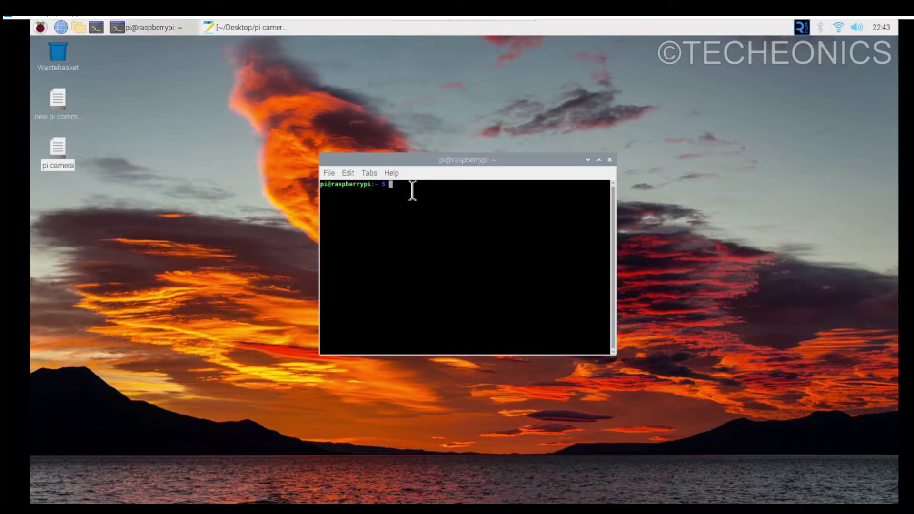
pyautogui.write('raspistill -o home/pi/image.jpg')
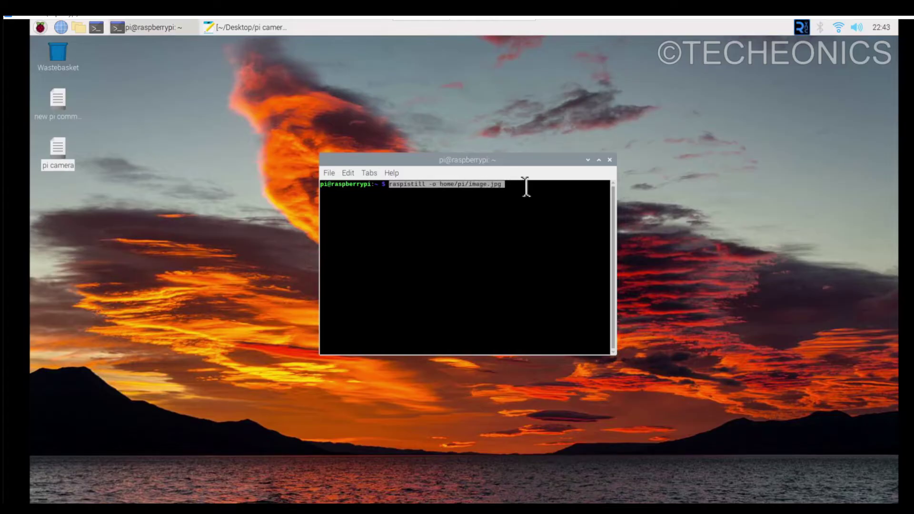
pyautogui.press('Return')
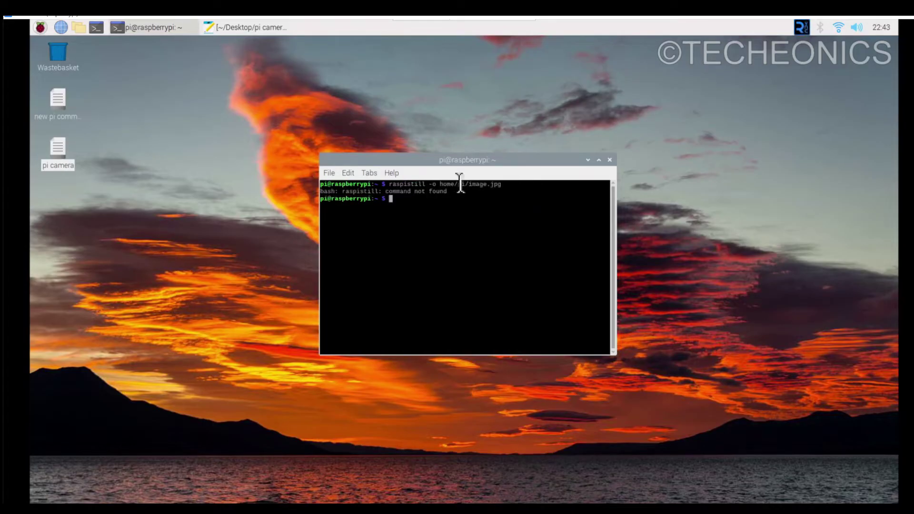
pyautogui.moveTo(387, 192); pyautogui.dragTo(459, 189)
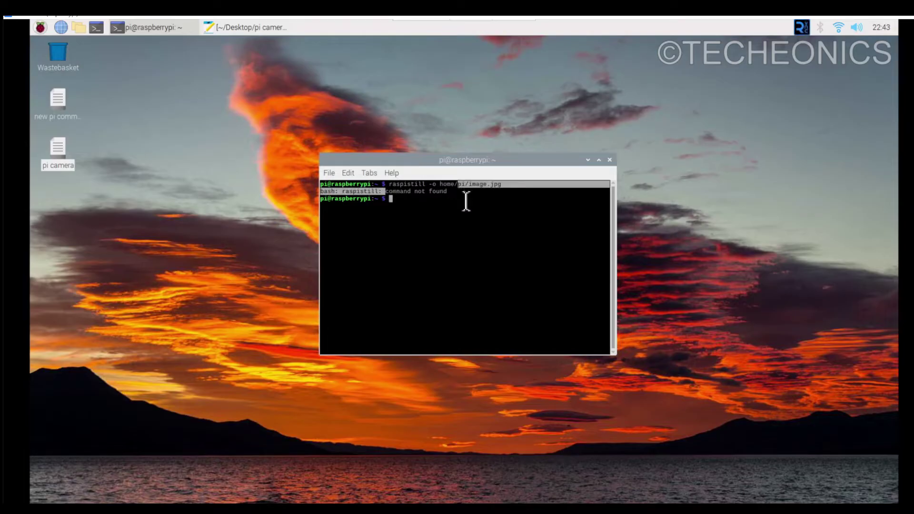
pyautogui.click(414, 205)
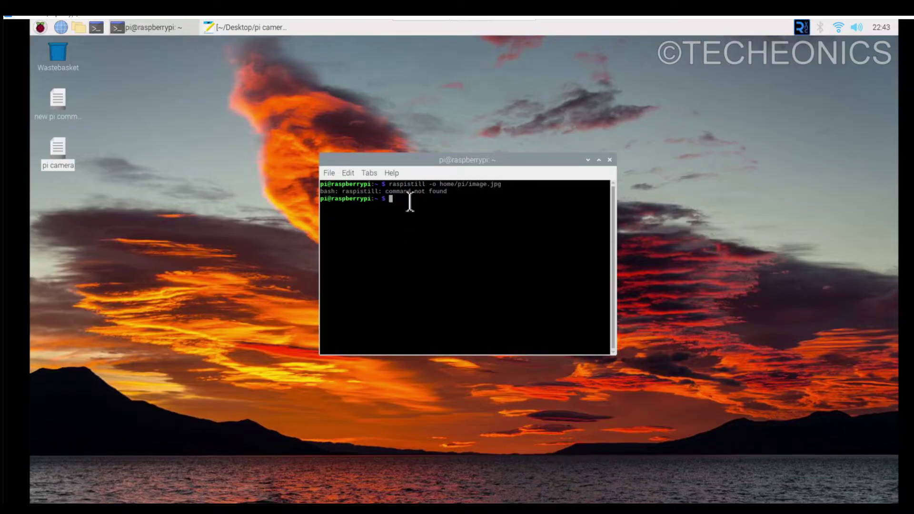
# Switch to the new pi commonds notes and run libcamera-hello to check the camera.
pyautogui.click(221, 26)
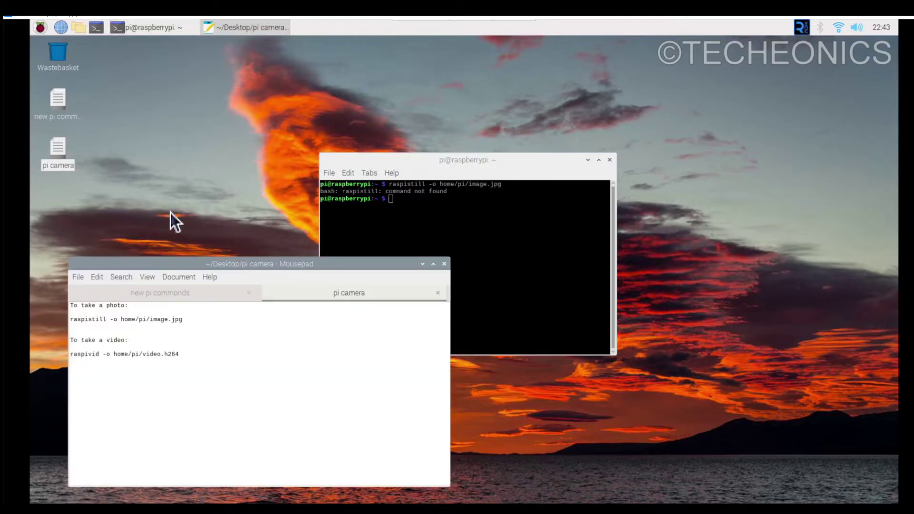
pyautogui.click(160, 291)
pyautogui.moveTo(172, 267); pyautogui.dragTo(190, 198)
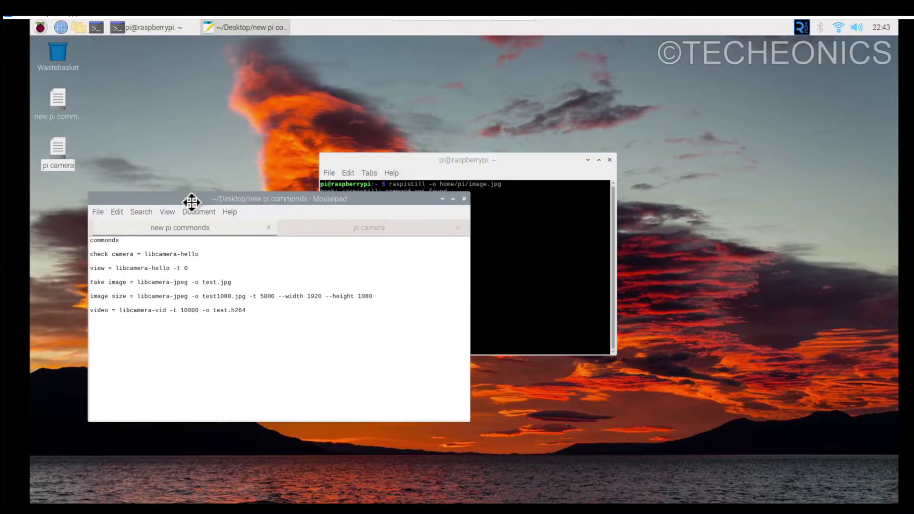
pyautogui.moveTo(245, 309); pyautogui.dragTo(86, 241)
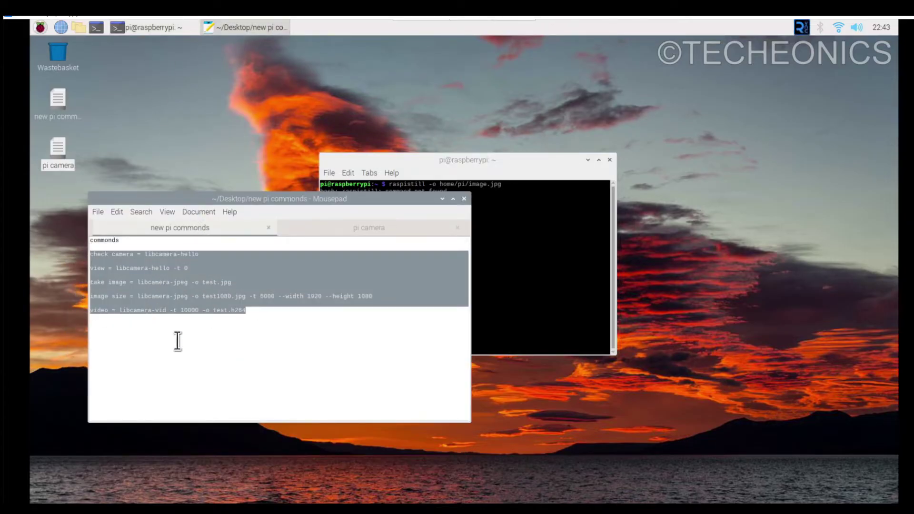
pyautogui.click(194, 368)
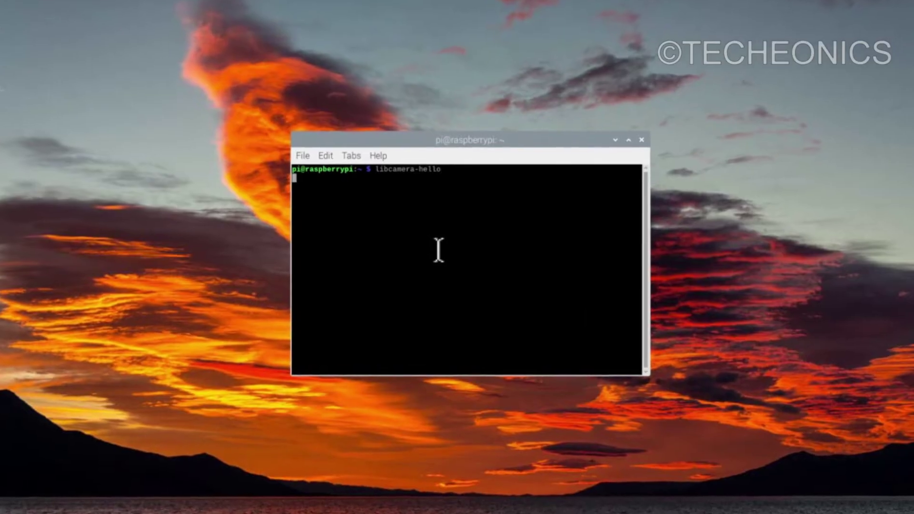
pyautogui.press('Return')
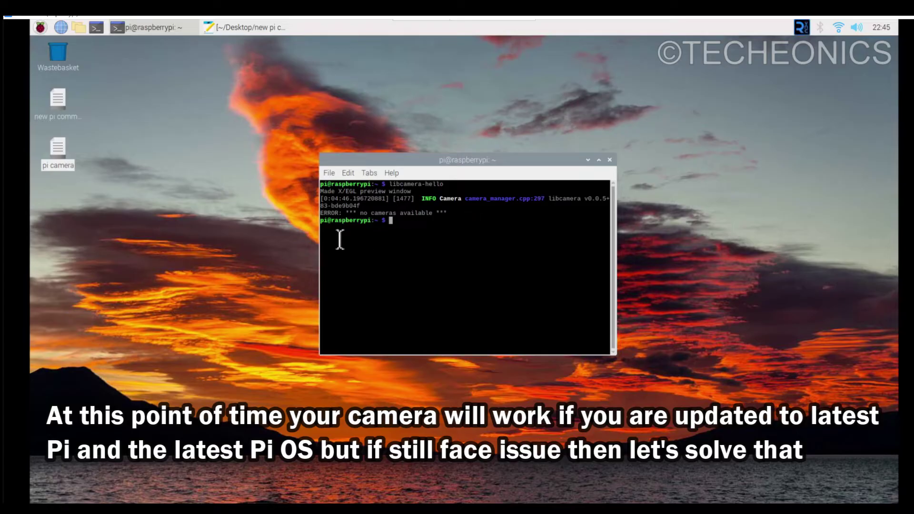
# Copy libcamera-jpeg -o test.jpg into the terminal and run it, which fails with 'no cameras available'.
pyautogui.click(224, 27)
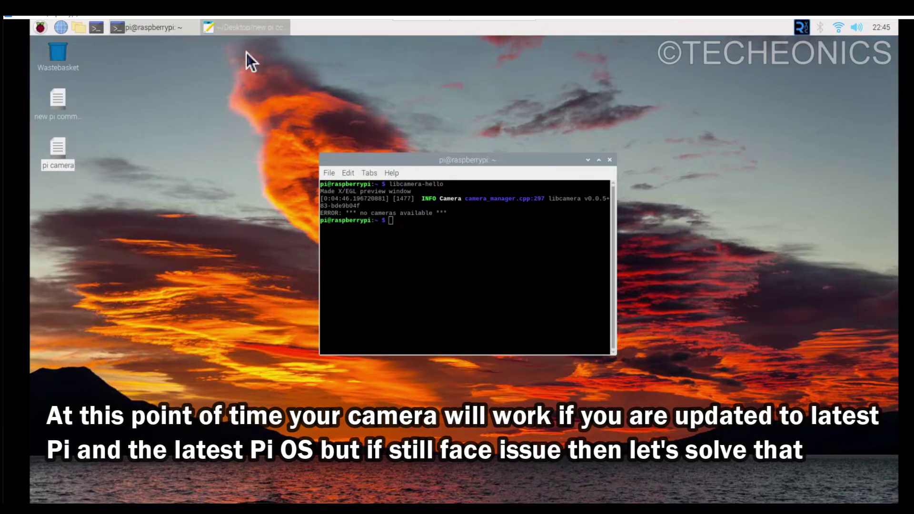
pyautogui.moveTo(232, 282); pyautogui.dragTo(138, 282)
pyautogui.hotkey('ctrl', 'c')
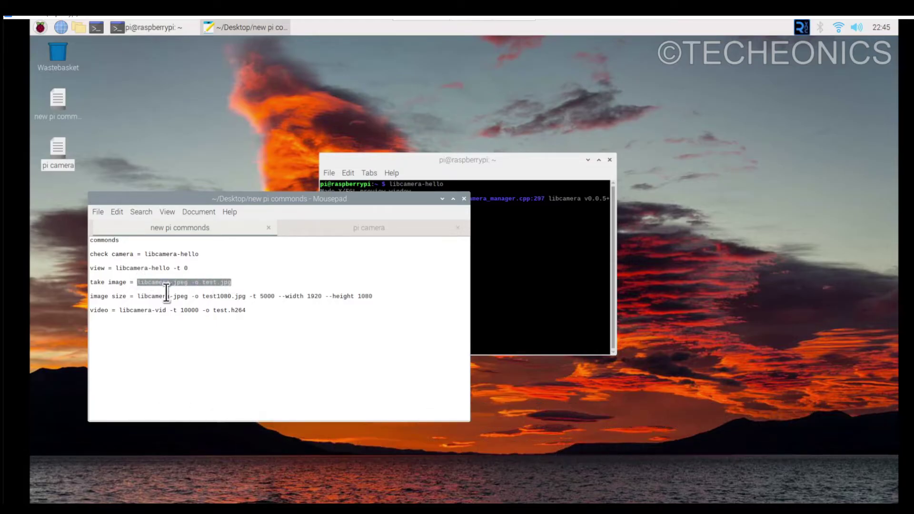
pyautogui.click(519, 278)
pyautogui.middleClick(509, 259)
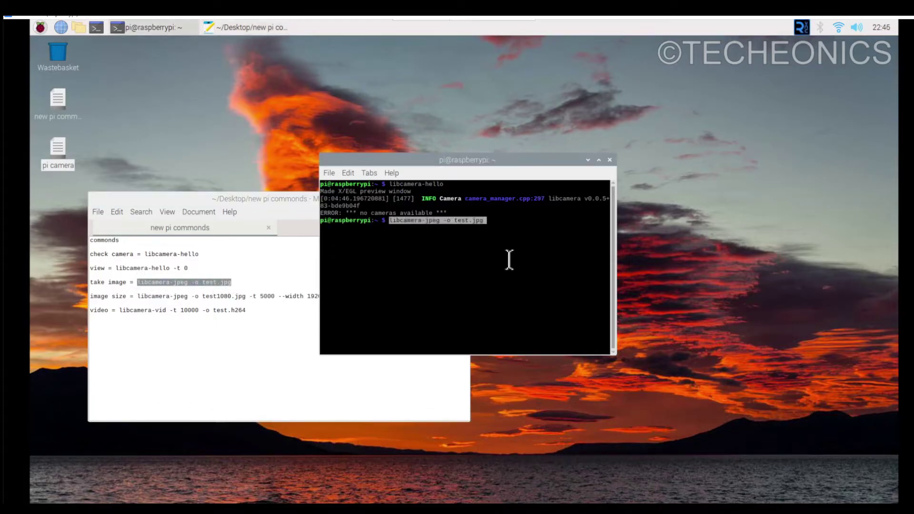
pyautogui.press('Return')
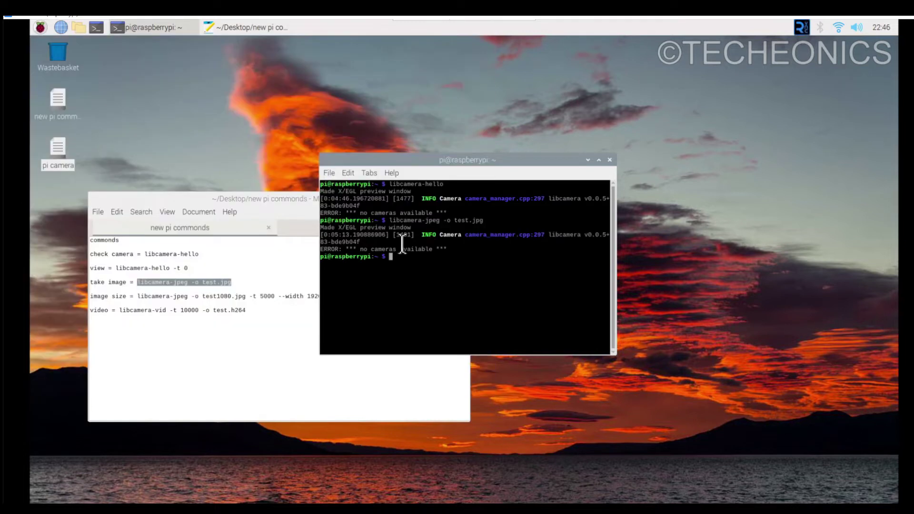
pyautogui.moveTo(450, 251); pyautogui.dragTo(320, 248)
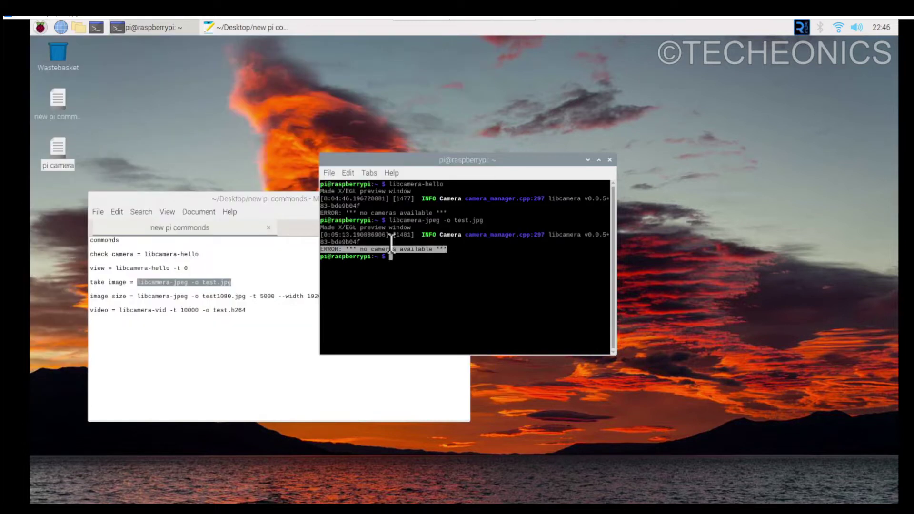
pyautogui.click(274, 200)
pyautogui.click(442, 199)
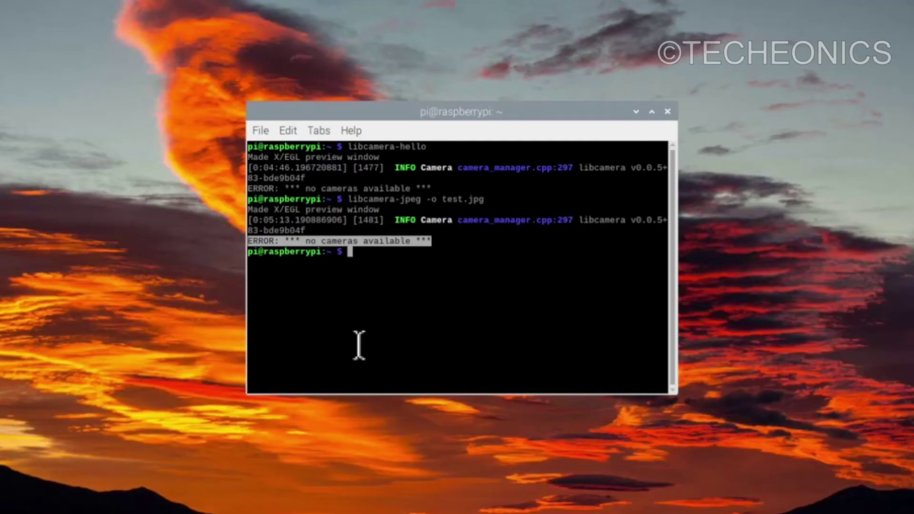
# Open /boot/config.txt in nano with sudo.
pyautogui.write('sudo nano /')
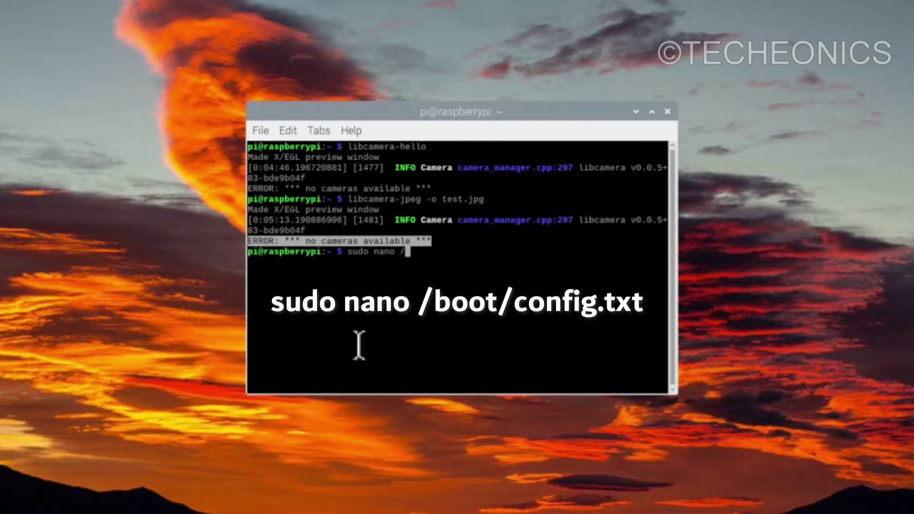
pyautogui.write('boot/config')
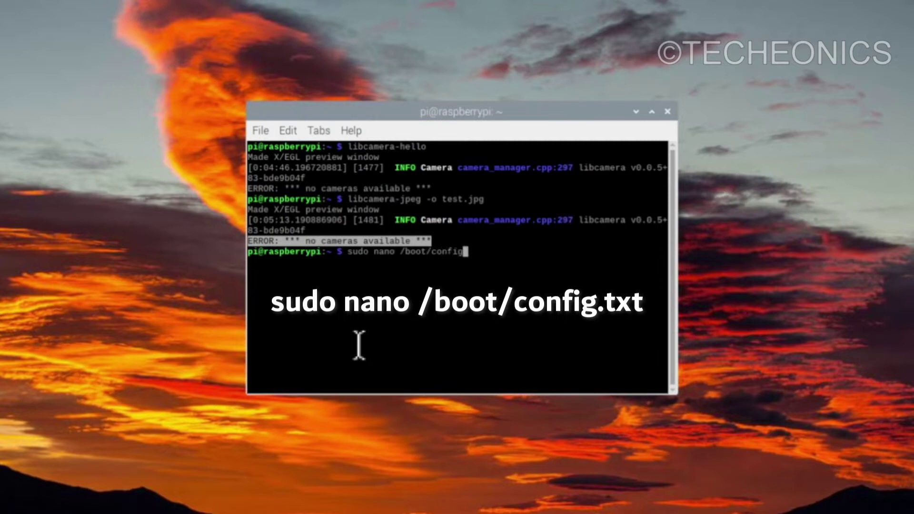
pyautogui.write('.txt')
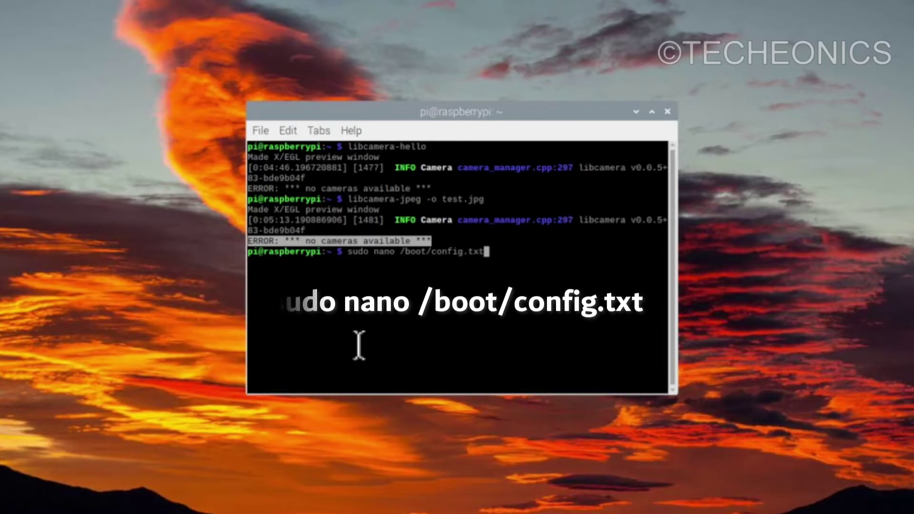
pyautogui.press('Return')
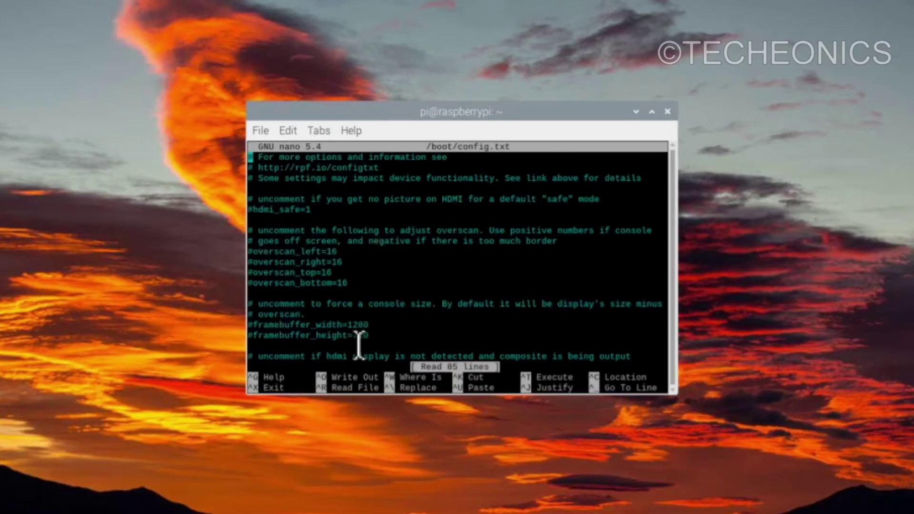
# Append camera_auto_detect=0 and dtoverlay=imx708 on new lines after gpu_mem=128.
pyautogui.press('Down')
pyautogui.press('Down')
pyautogui.press('Down')
pyautogui.press('Down')
pyautogui.press('Down')
pyautogui.press('Down')
pyautogui.press('Down')
pyautogui.press('Down')
pyautogui.press('Down')
pyautogui.press('Down')
pyautogui.press('Down')
pyautogui.press('Down')
pyautogui.press('Down')
pyautogui.press('Down')
pyautogui.press('Down')
pyautogui.press('Down')
pyautogui.press('Down')
pyautogui.press('Down')
pyautogui.press('Down')
pyautogui.press('Down')
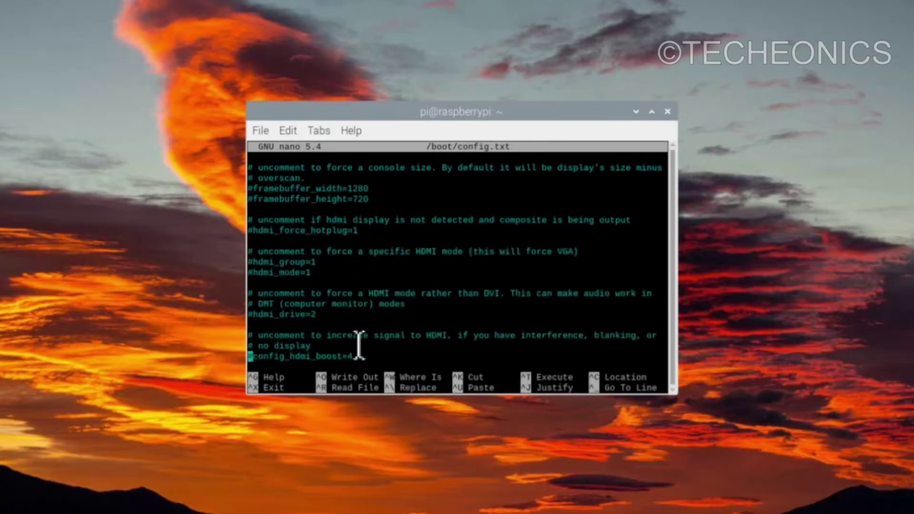
pyautogui.press('Down')
pyautogui.press('Down')
pyautogui.press('Down')
pyautogui.press('Down')
pyautogui.press('Down')
pyautogui.press('Down')
pyautogui.press('Down')
pyautogui.press('Down')
pyautogui.press('Down')
pyautogui.press('Down')
pyautogui.press('Down')
pyautogui.press('Down')
pyautogui.press('Down')
pyautogui.press('Down')
pyautogui.press('Down')
pyautogui.press('Down')
pyautogui.press('Down')
pyautogui.press('Down')
pyautogui.press('Down')
pyautogui.press('Down')
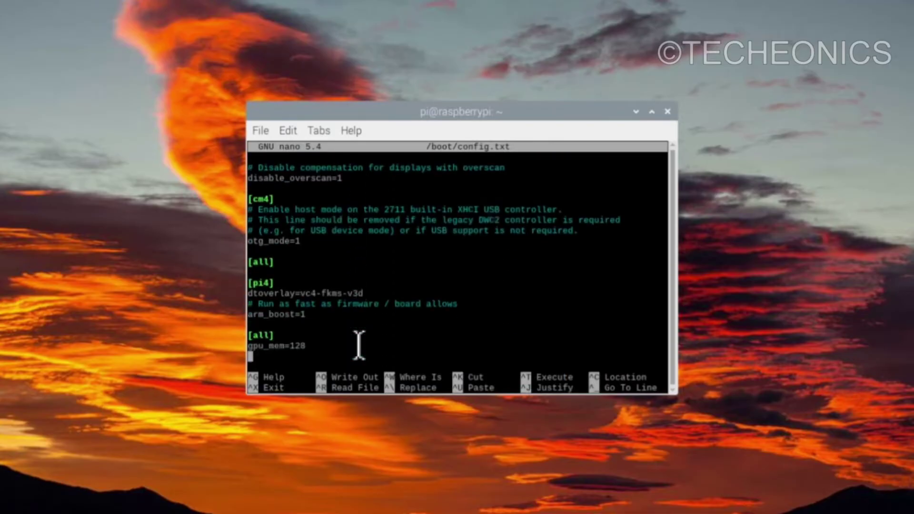
pyautogui.press('Return')
pyautogui.write('camera_auto_detect=0')
pyautogui.press('Return')
pyautogui.press('Return')
pyautogui.write('dtoverlay=imx708')
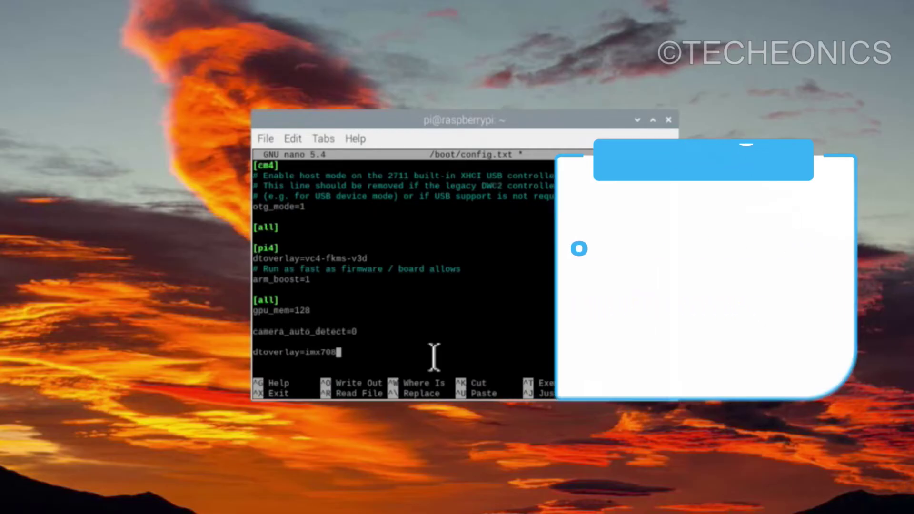
# Save /boot/config.txt under its existing name and exit nano.
pyautogui.hotkey('ctrl', 'x')
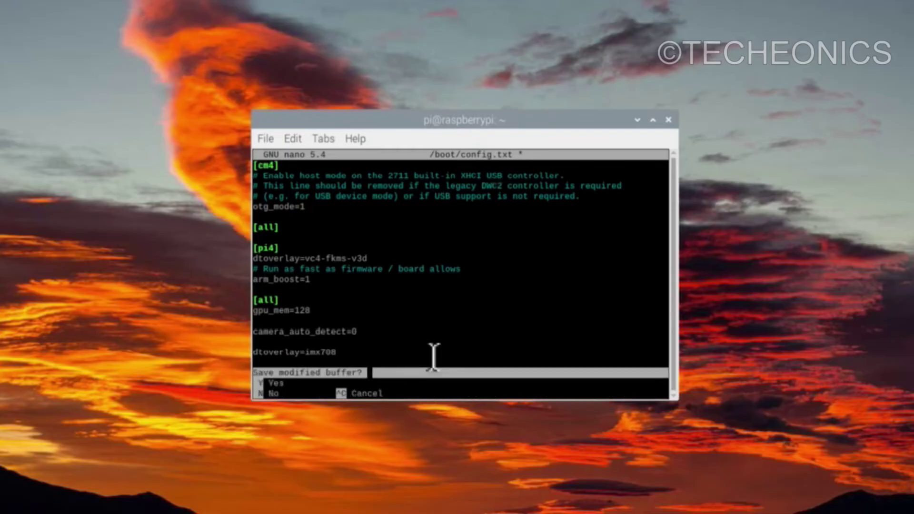
pyautogui.press('y')
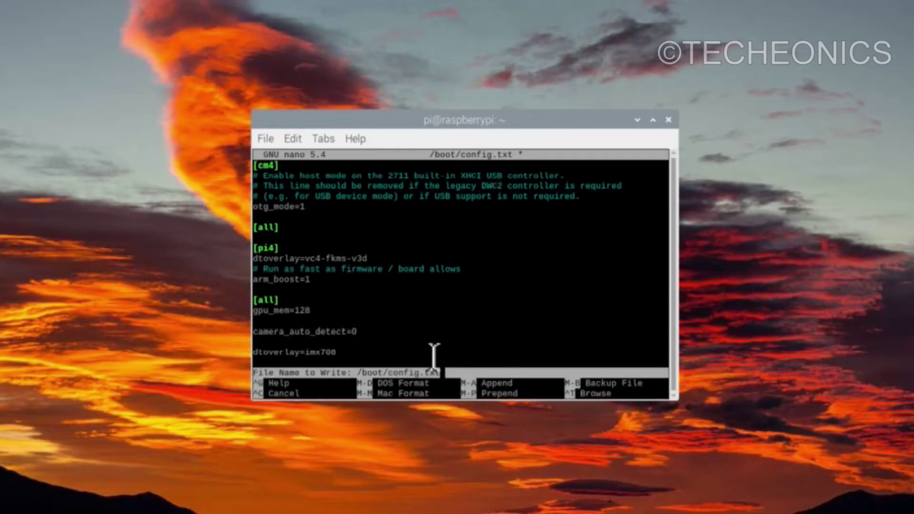
pyautogui.press('Return')
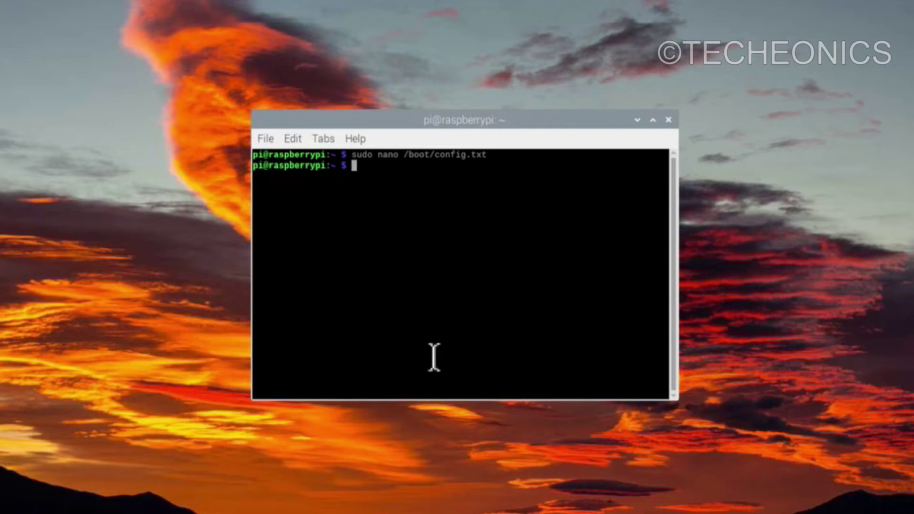
# Reboot with sudo reboot and run libcamera-hello, which now detects the imx708 camera.
pyautogui.write('sudo reboot')
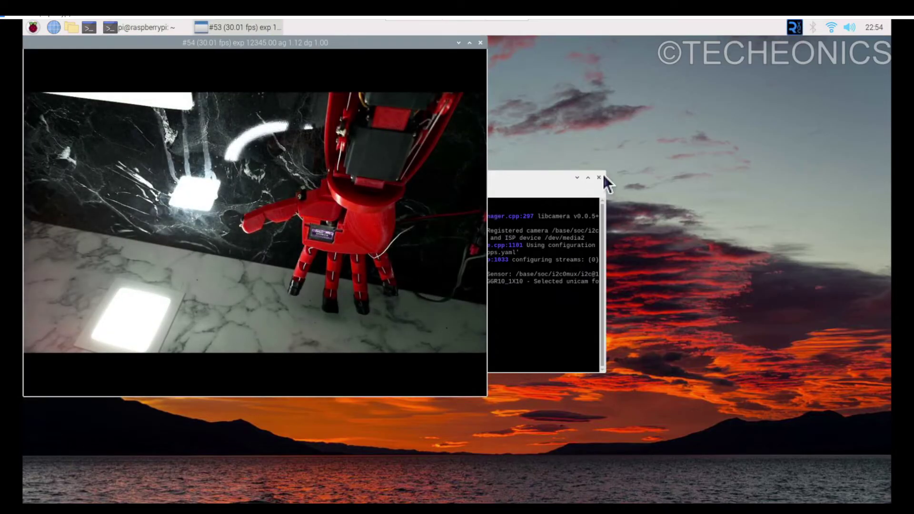
pyautogui.moveTo(603, 177); pyautogui.dragTo(641, 184)
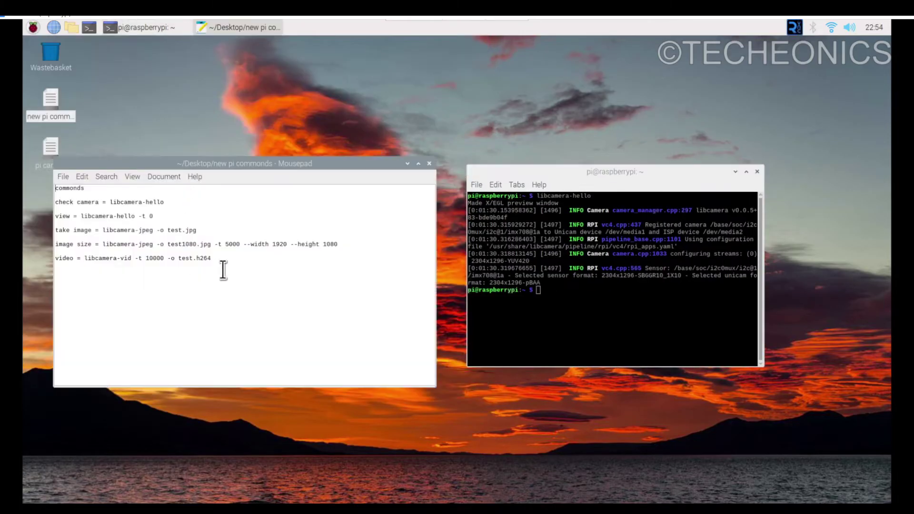
pyautogui.moveTo(212, 259); pyautogui.dragTo(56, 203)
pyautogui.click(141, 307)
# Copy the libcamera-jpeg -o test.jpg command from the notes to the terminal prompt.
pyautogui.moveTo(80, 216); pyautogui.dragTo(182, 217)
pyautogui.click(182, 217)
pyautogui.moveTo(103, 223)
pyautogui.mouseDown()
pyautogui.moveTo(211, 230)
pyautogui.moveTo(171, 219)
pyautogui.moveTo(102, 230)
pyautogui.mouseUp()
pyautogui.click(211, 231)
pyautogui.middleClick(579, 292)
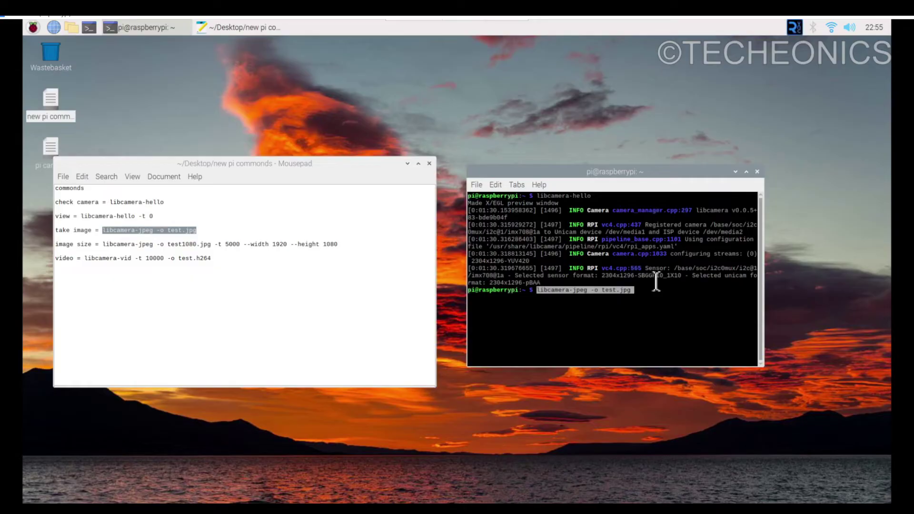
# Run libcamera-jpeg -o test.jpg until 'Still capture image received', then move the notes lower.
pyautogui.press('Return')
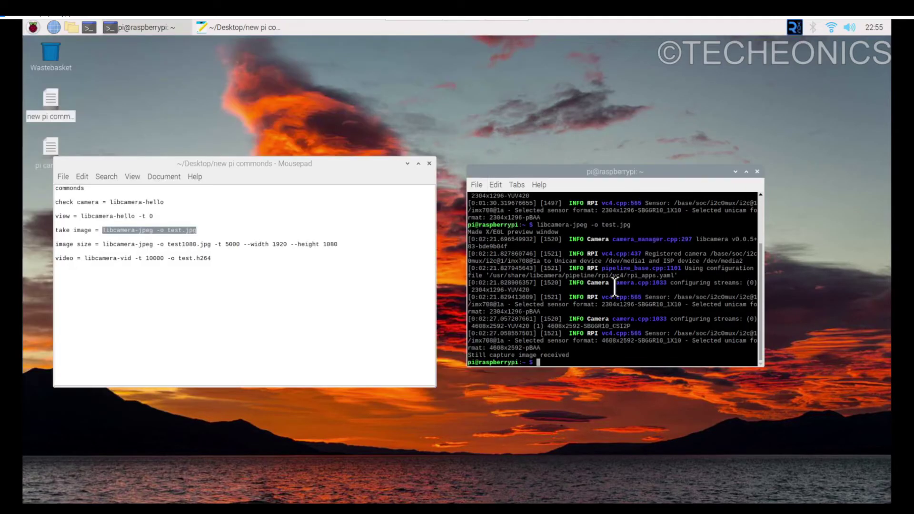
pyautogui.moveTo(191, 163); pyautogui.dragTo(197, 200)
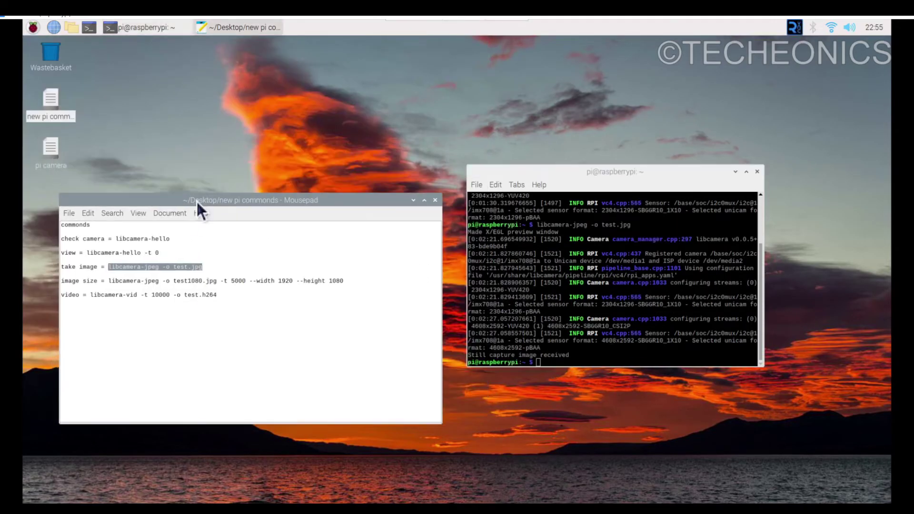
pyautogui.click(71, 29)
# Open test.jpg from /home/pi as a 4608x2592 photo, then close the viewer and file manager.
pyautogui.moveTo(669, 214); pyautogui.dragTo(601, 188)
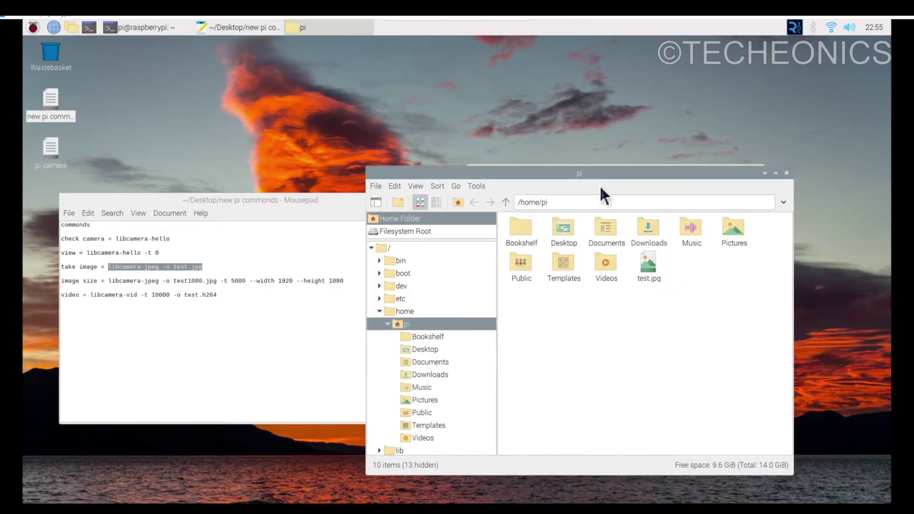
pyautogui.doubleClick(648, 272)
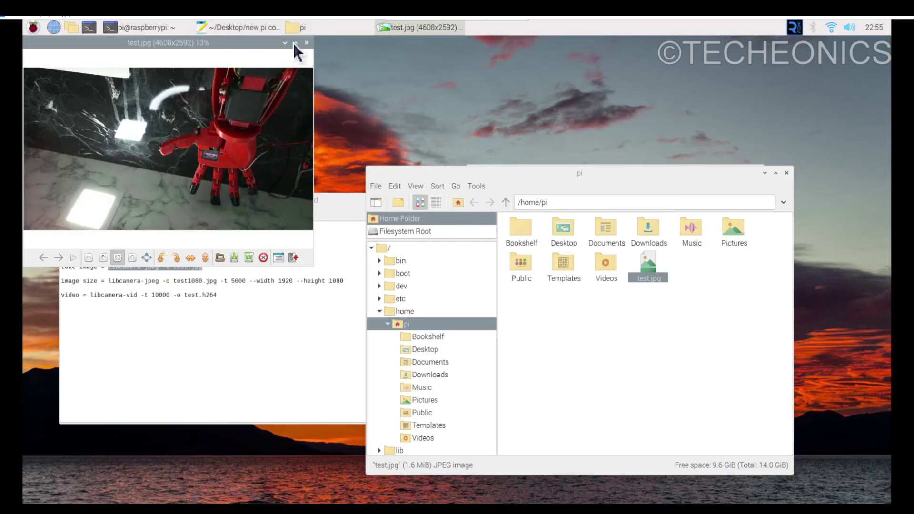
pyautogui.click(307, 43)
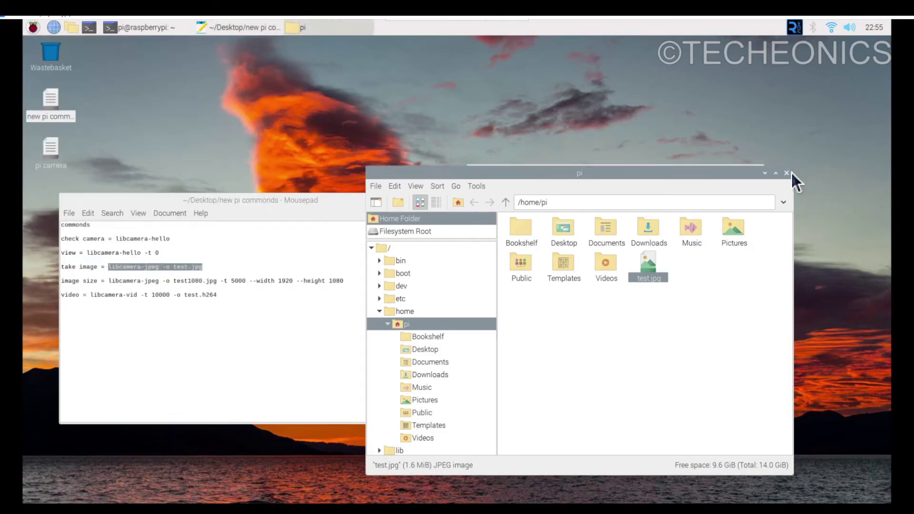
pyautogui.hotkey('ctrl', 'w')
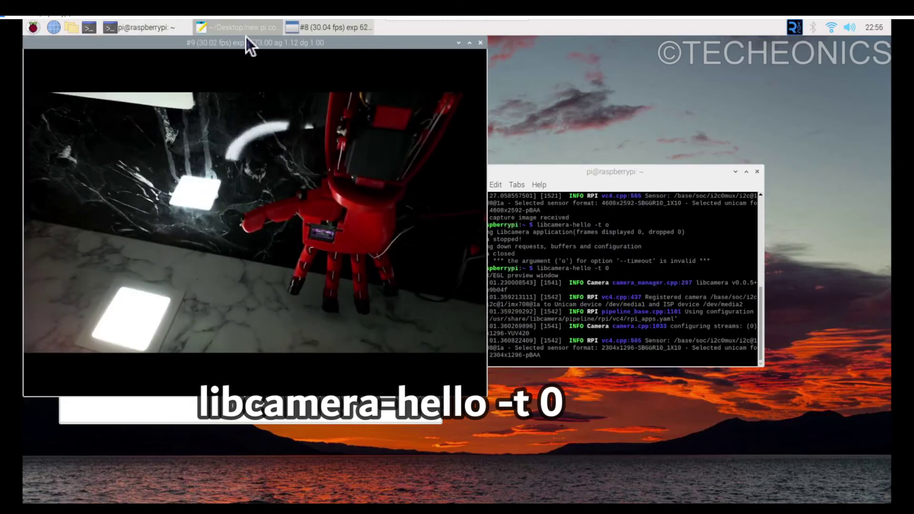
# Drag the libcamera-hello -t 0 live preview window away from the notes.
pyautogui.moveTo(247, 39); pyautogui.dragTo(367, 86)
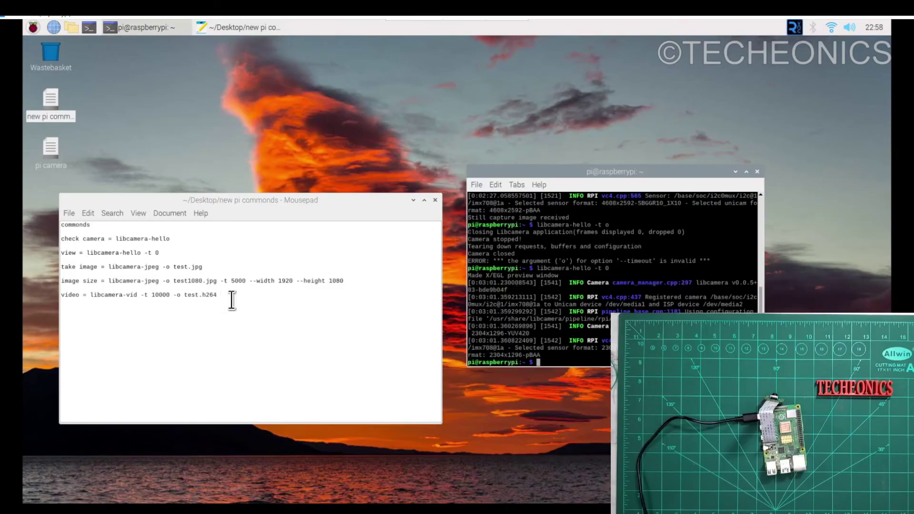
pyautogui.moveTo(230, 299); pyautogui.dragTo(58, 240)
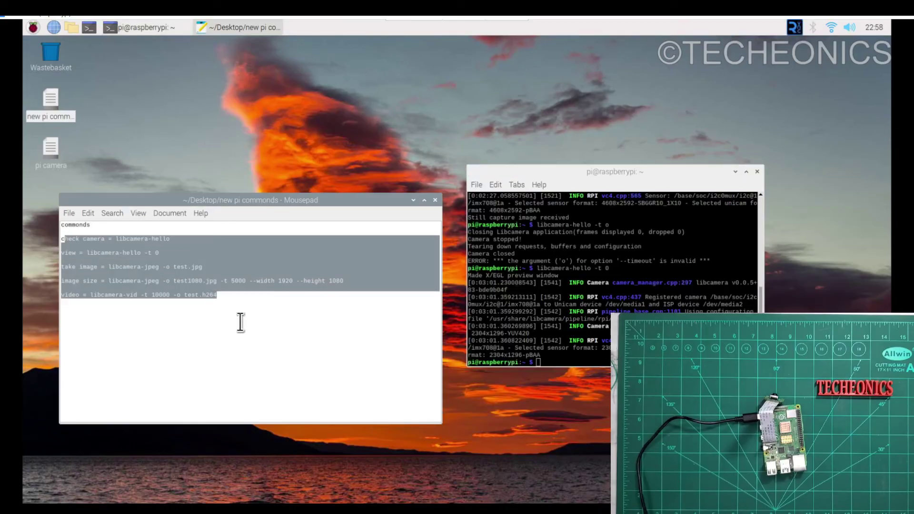
pyautogui.click(258, 323)
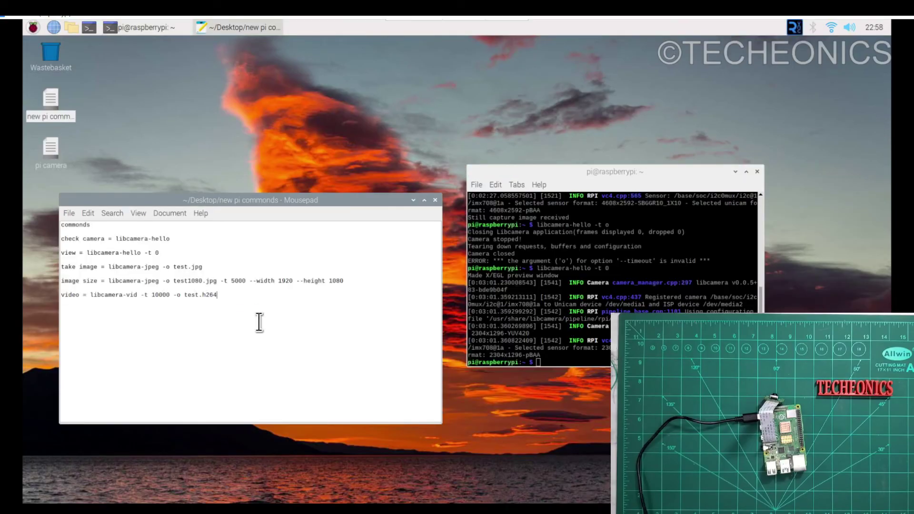